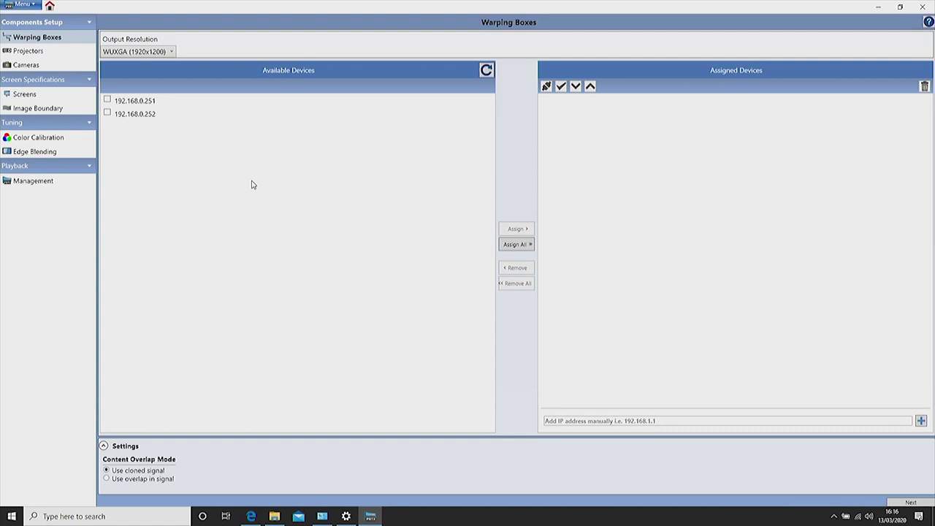
Assign both devices as warping boxes, with 192.168.0.251 ordered before 192.168.0.252.
click(107, 100)
click(525, 244)
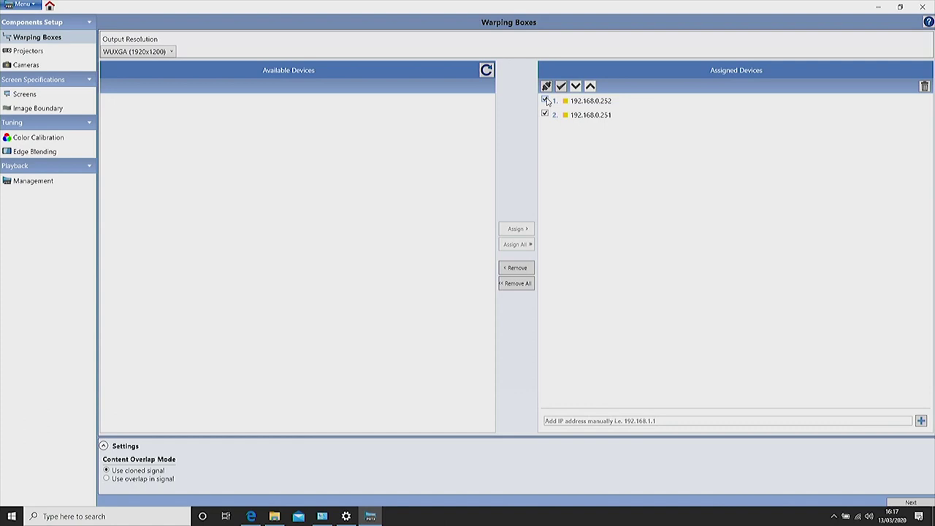
click(545, 100)
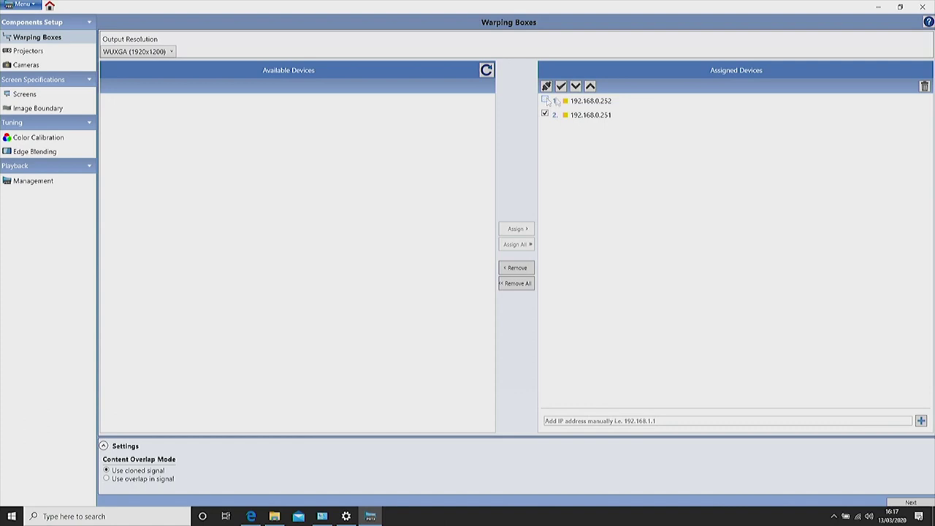
click(590, 86)
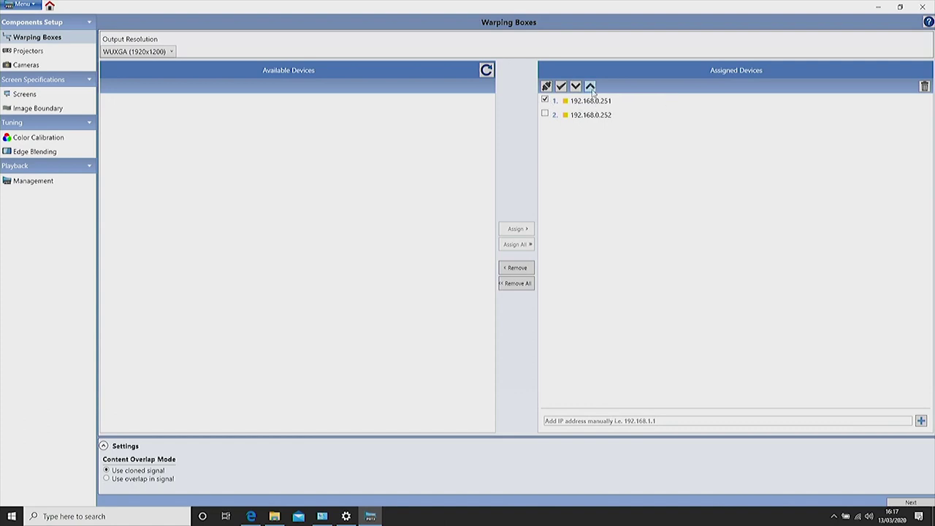
click(545, 115)
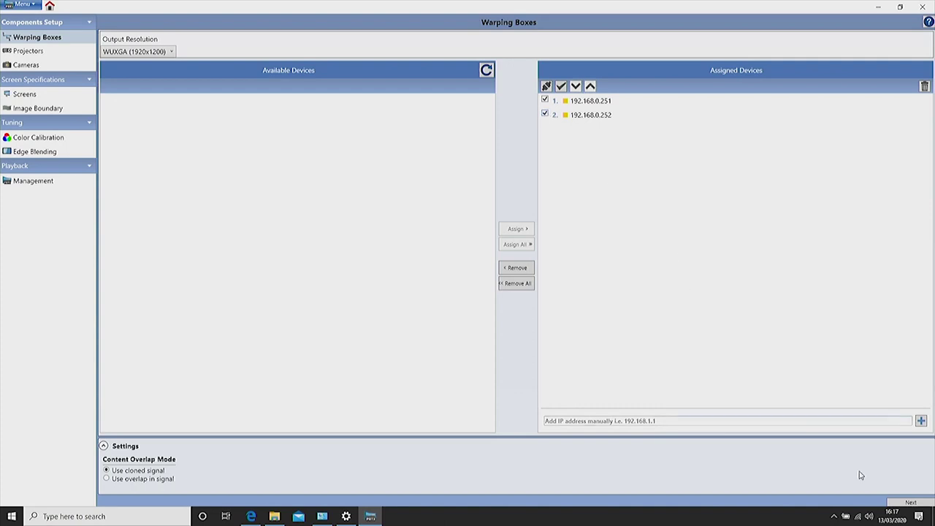
Accept the 1-row, 2-column blending layout of projectors 1 and 2.
click(897, 504)
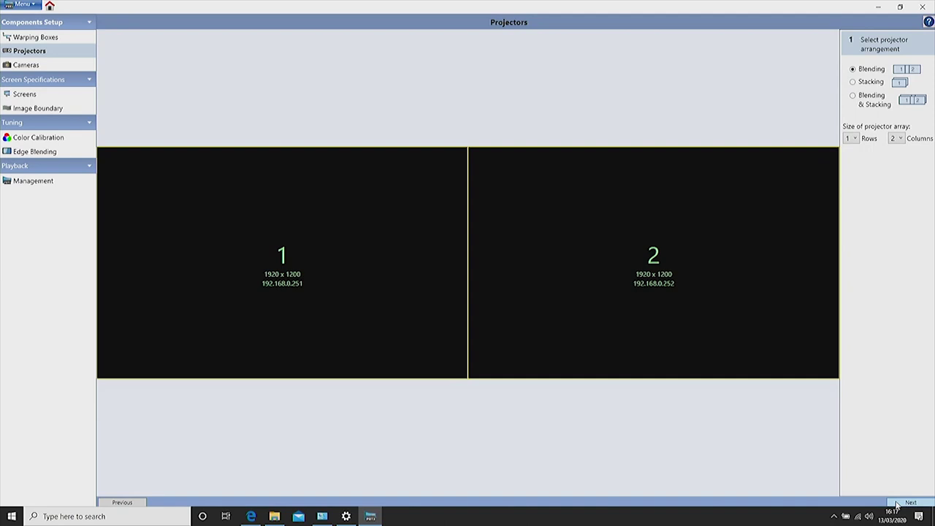
Keep the camera type on Automatic and project a dot calibration test pattern.
click(897, 504)
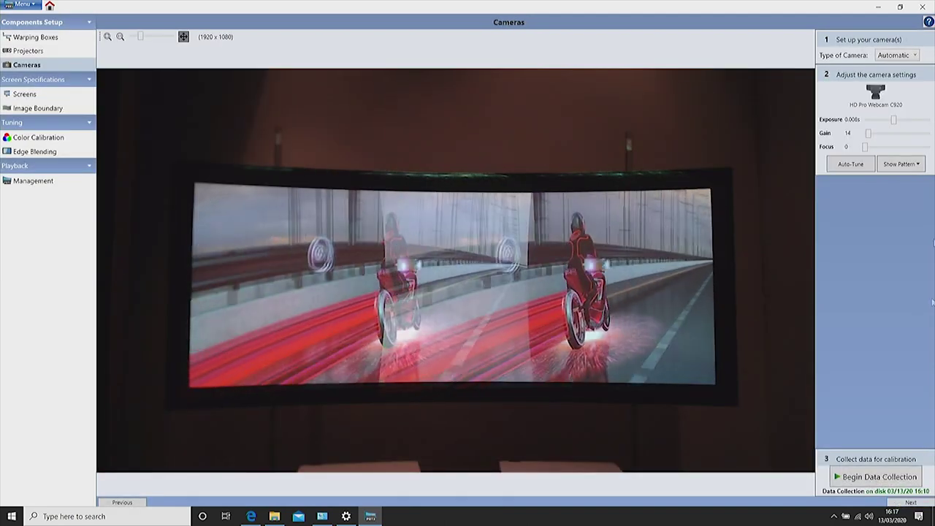
click(919, 55)
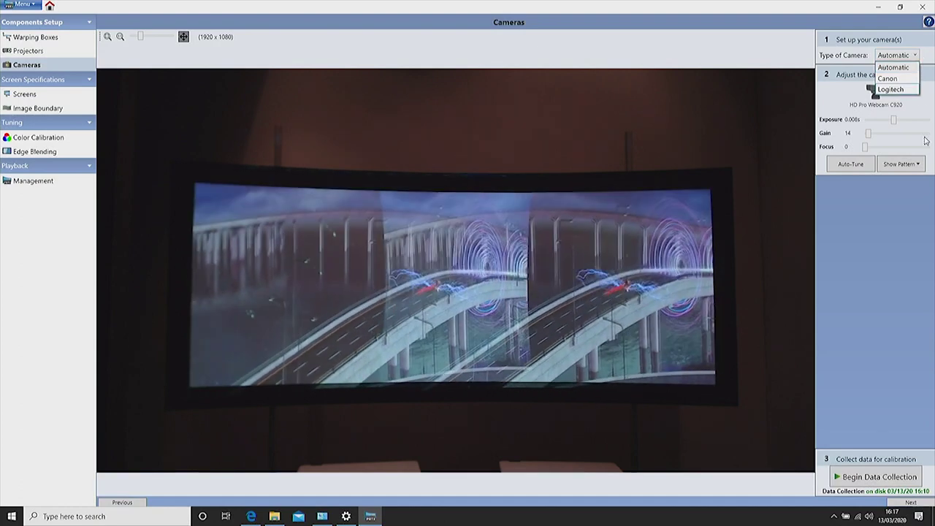
click(919, 164)
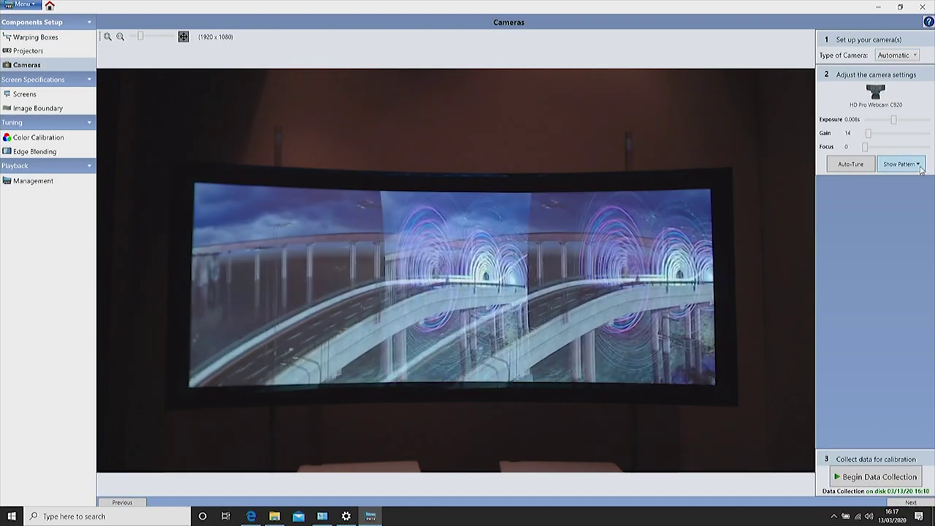
click(919, 164)
click(915, 179)
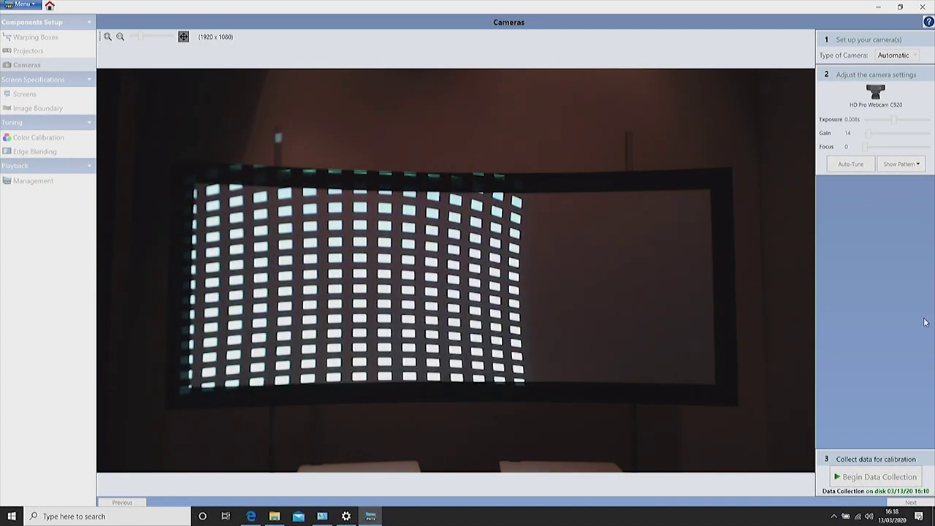
Run the camera data collection until it reports success.
click(917, 477)
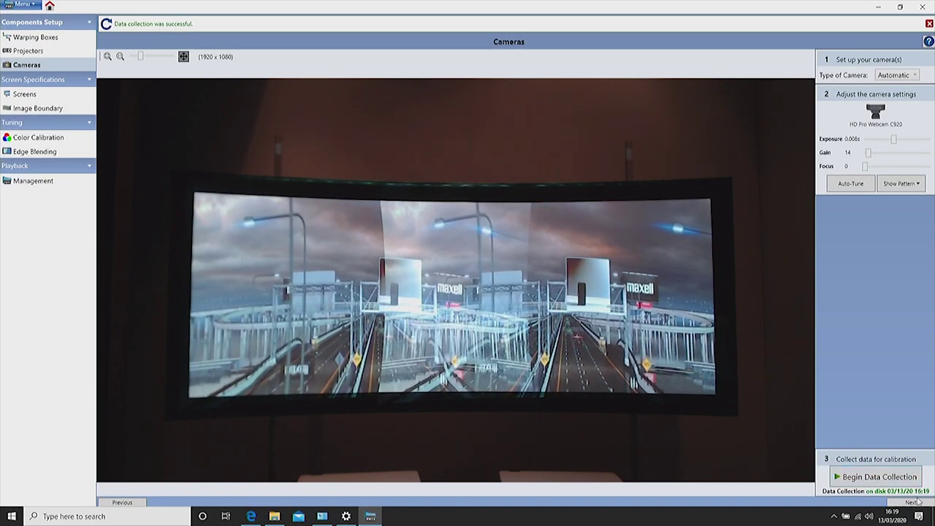
Try Flat, then leave the screen type on Curved with height 1.
click(912, 503)
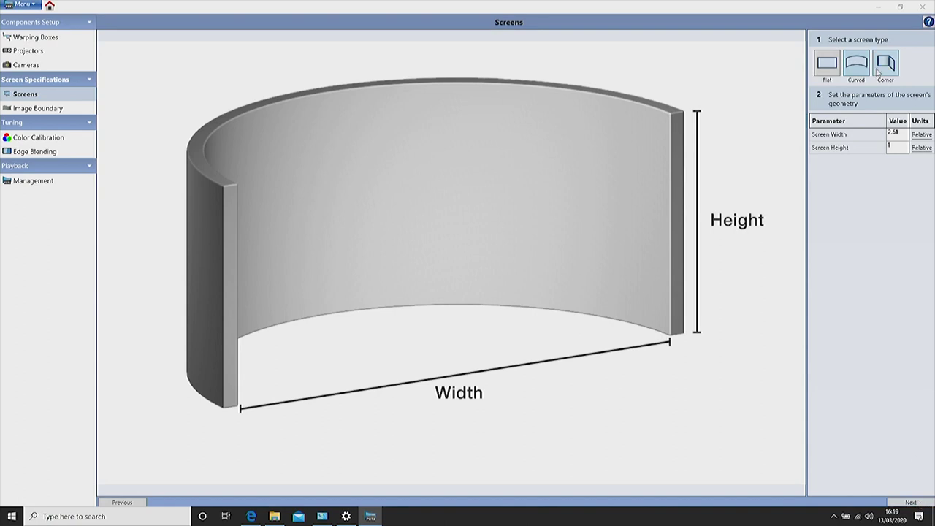
click(830, 67)
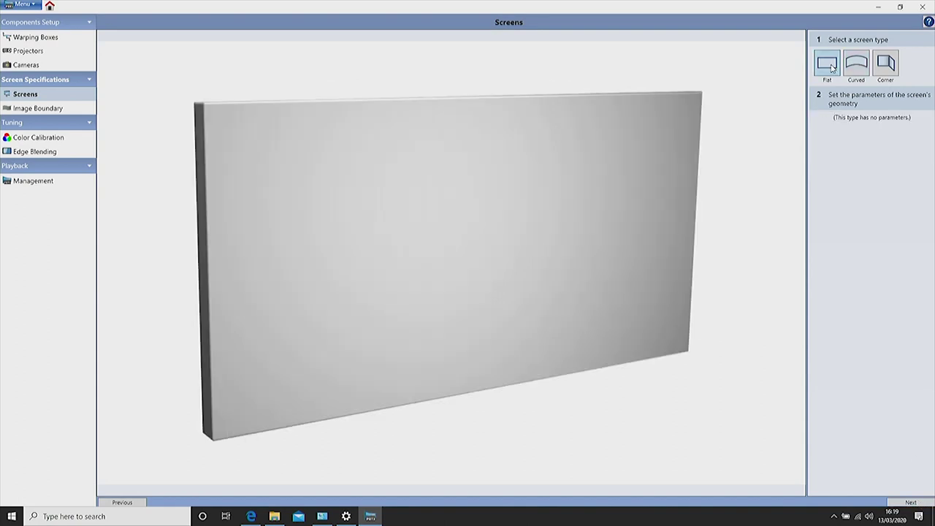
click(854, 71)
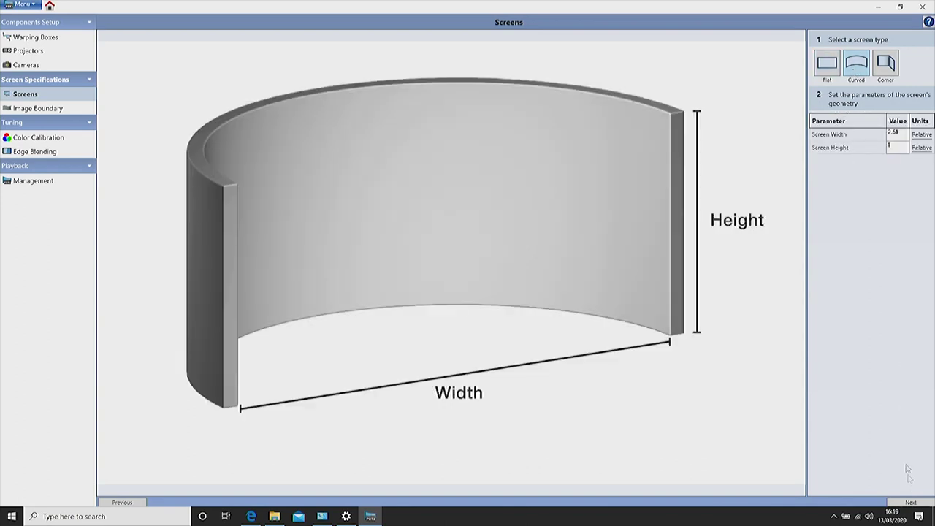
click(911, 504)
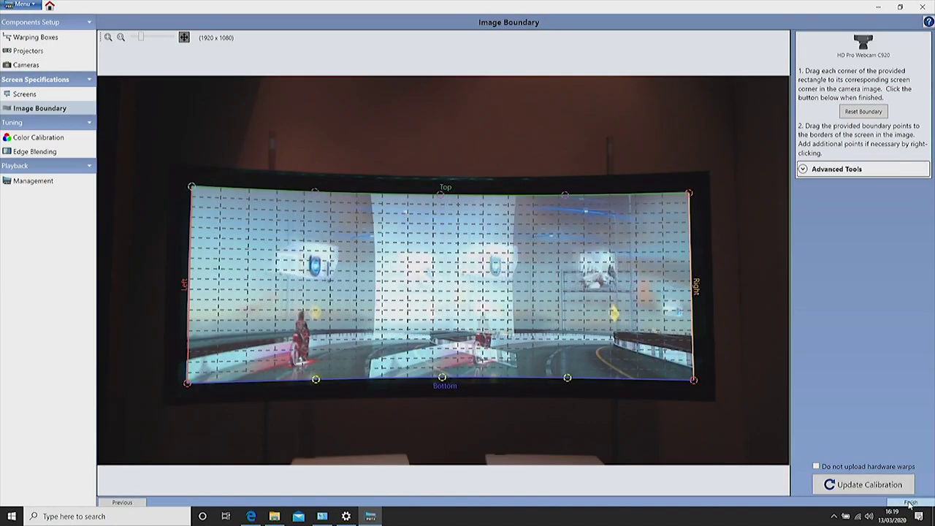
Reset the boundary and drag its four corner handles onto the curved screen's corners.
click(863, 112)
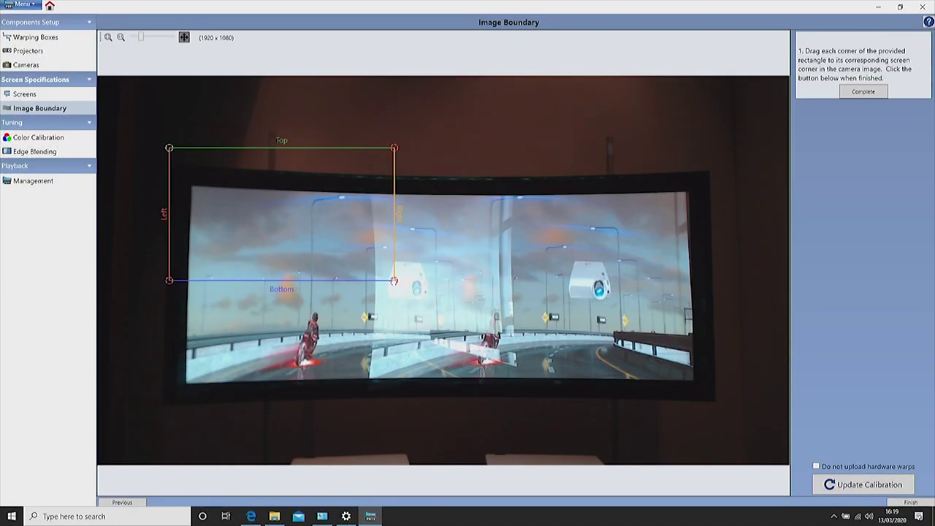
drag(394, 280, 691, 380)
drag(394, 148, 685, 192)
drag(169, 147, 192, 187)
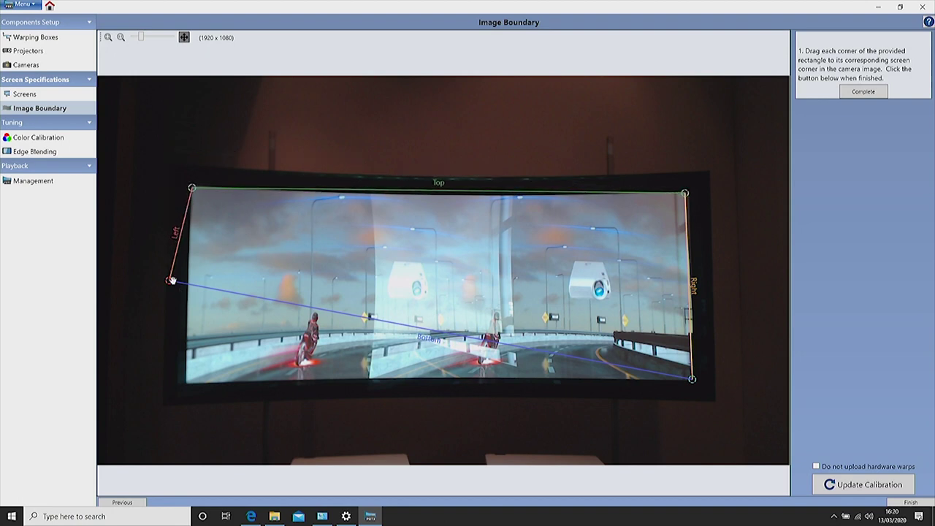
drag(169, 282, 187, 383)
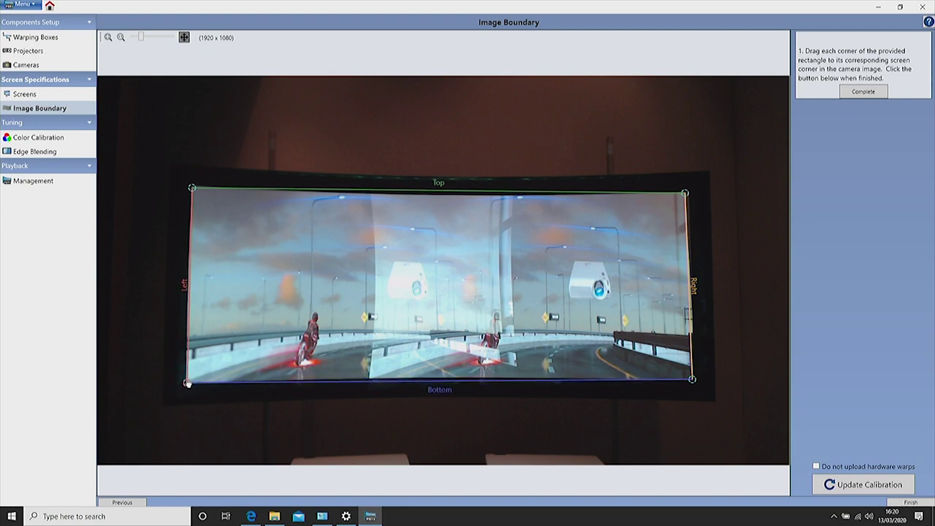
Confirm the corners, then fit the three top and three bottom boundary points onto the screen edges.
click(859, 92)
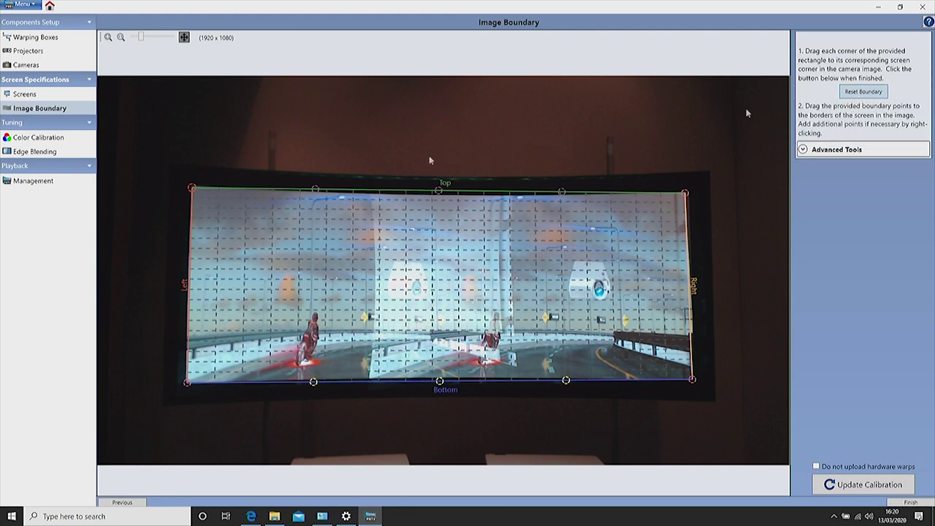
drag(315, 189, 313, 191)
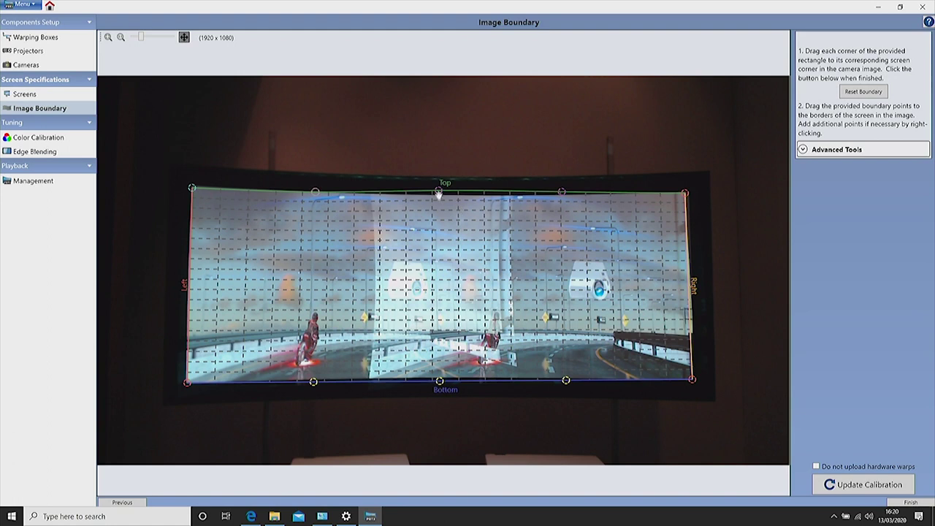
drag(438, 189, 442, 192)
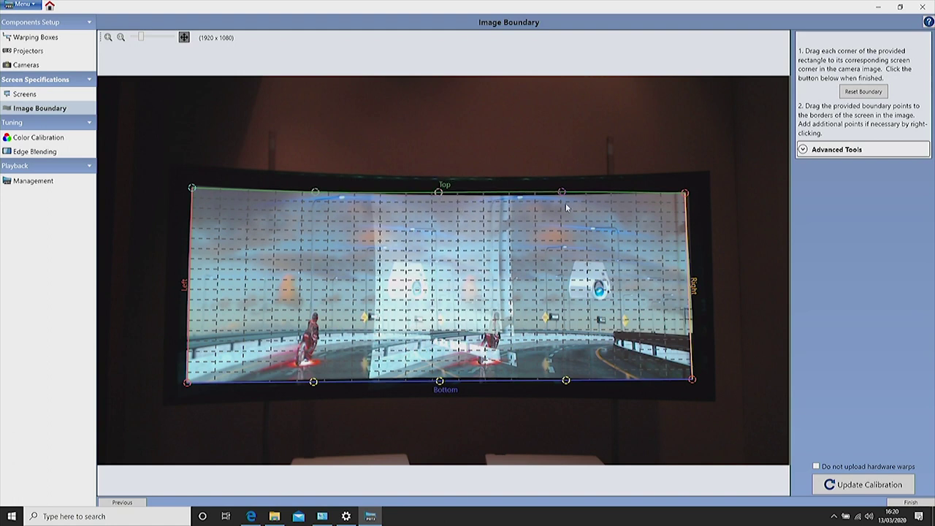
drag(561, 192, 561, 195)
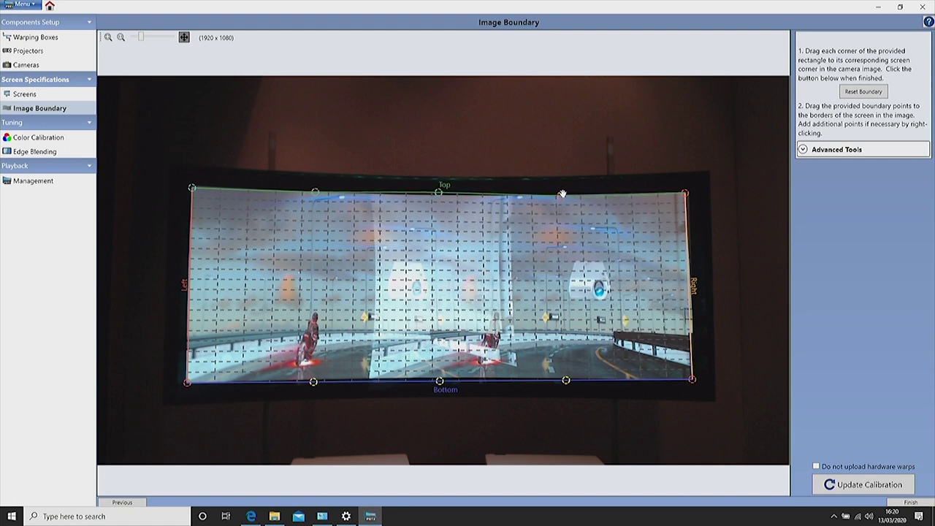
drag(312, 382, 312, 379)
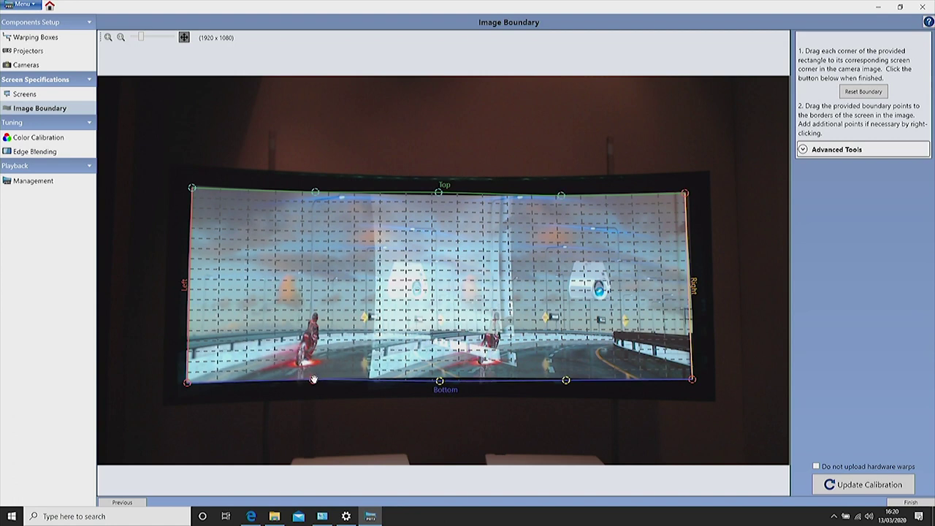
drag(439, 381, 439, 378)
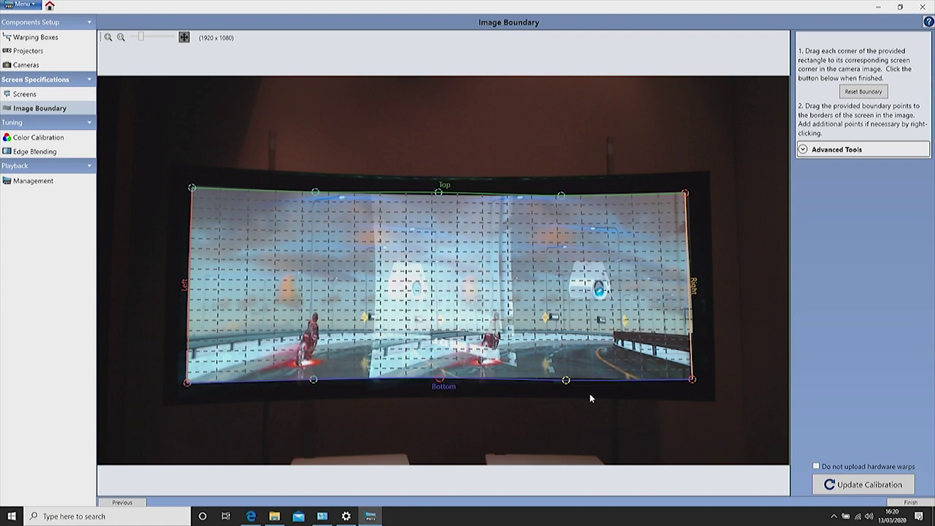
drag(566, 380, 566, 378)
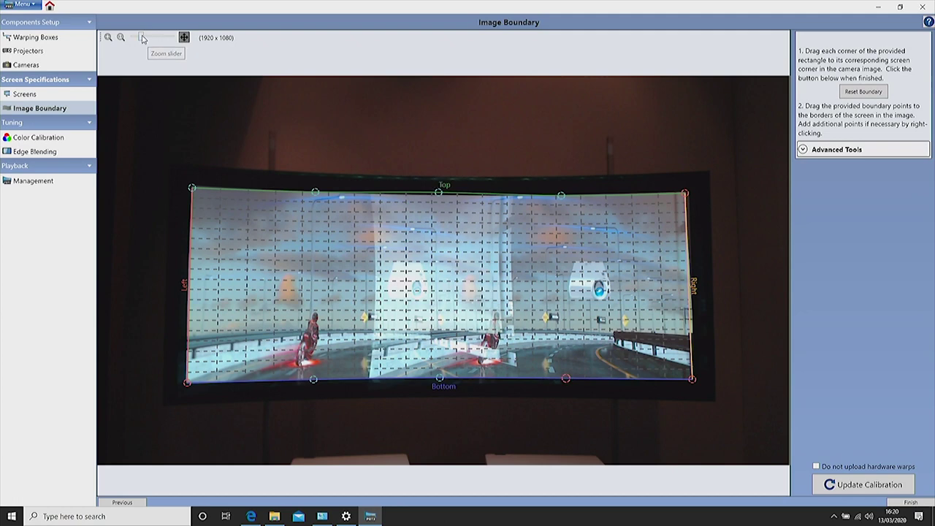
Zoom in on the camera image and align the Top boundary line with the screen edge.
drag(141, 38, 166, 40)
drag(438, 97, 424, 199)
drag(415, 139, 415, 148)
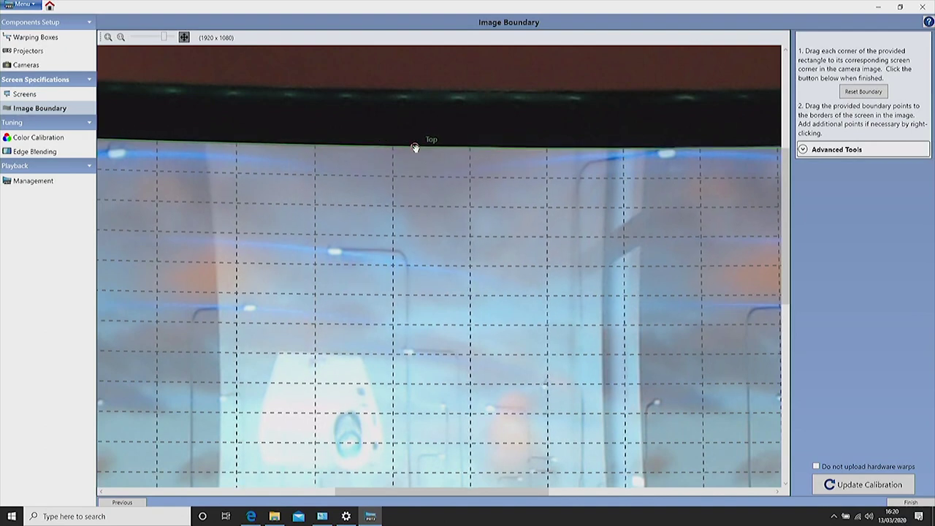
Zoom back out and update the calibration with the adjusted boundary.
click(122, 37)
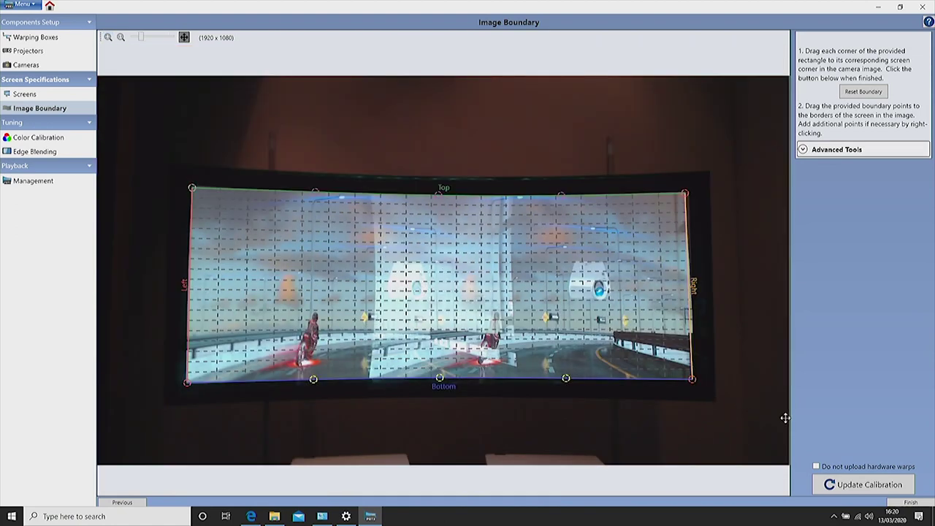
click(910, 485)
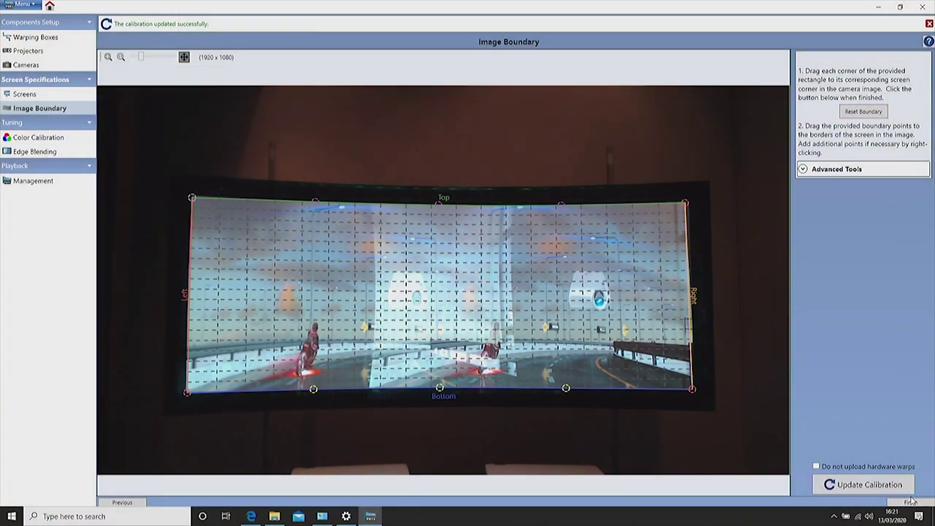
Finish the blending setup wizard.
click(910, 503)
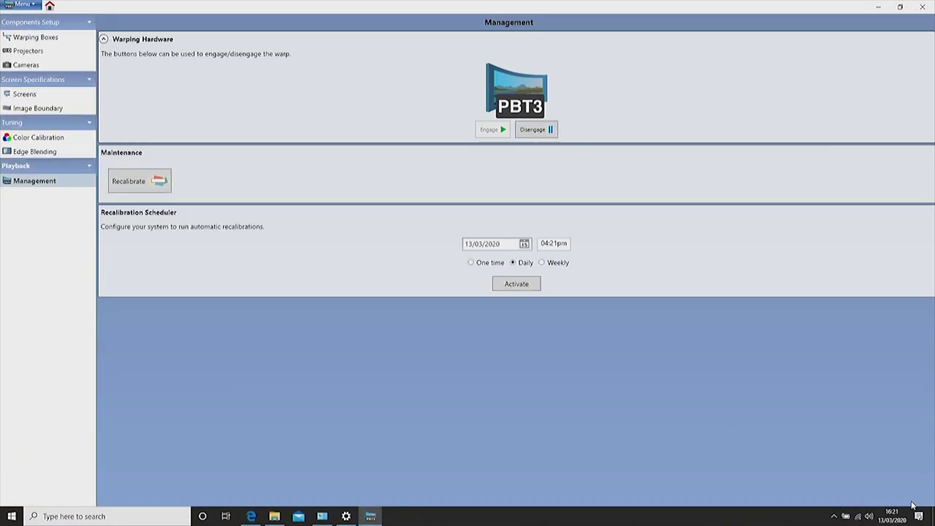